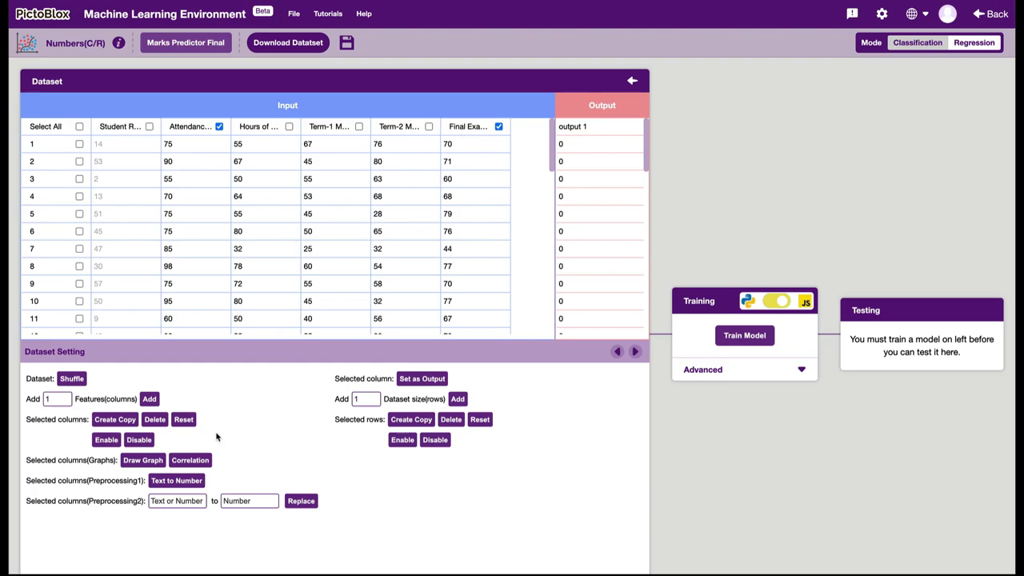
- Compare Attendance with Final Exam Marks using a graph and a correlation heatmap, and disable the Attendance column
click(141, 461)
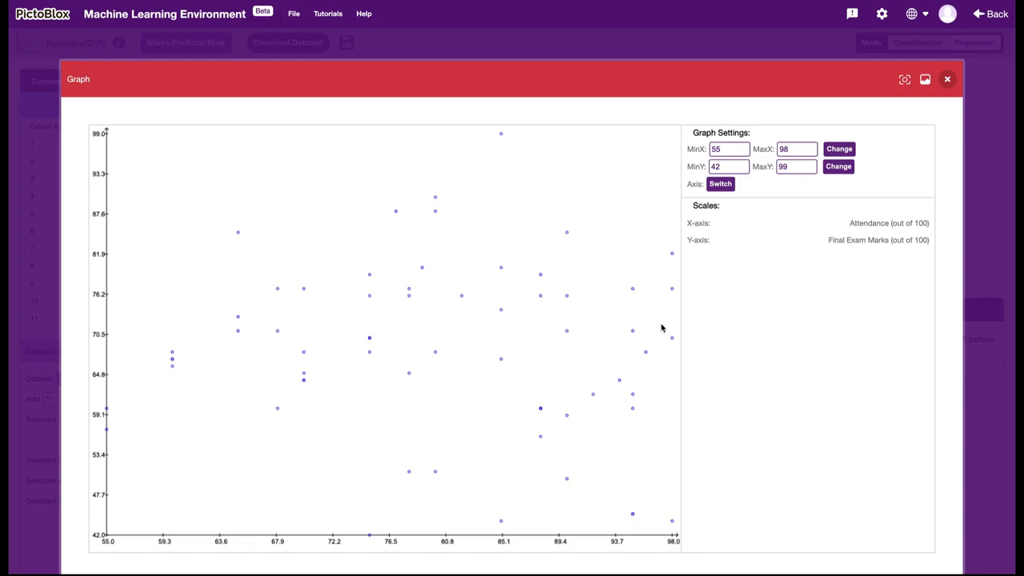
click(947, 79)
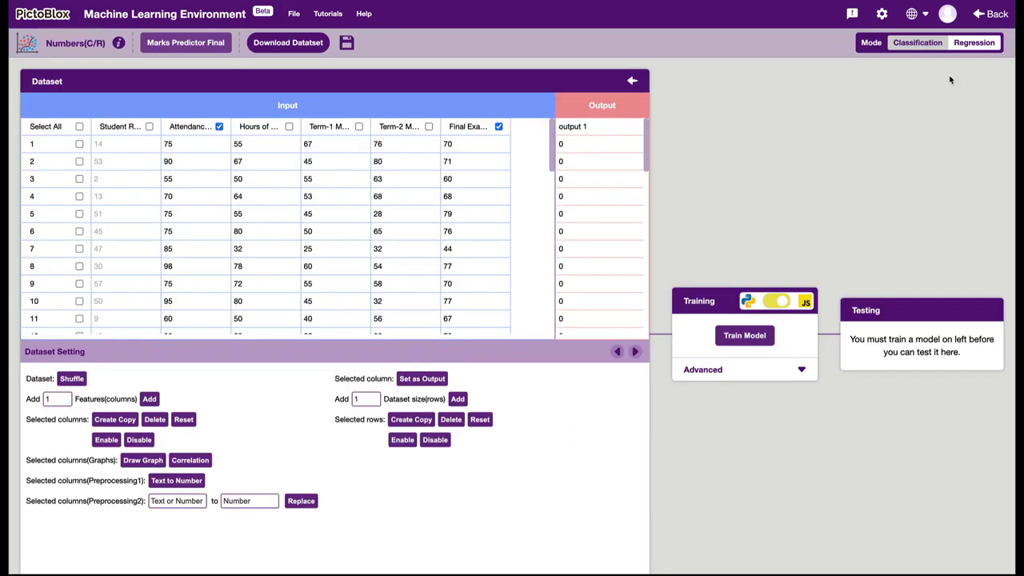
click(190, 461)
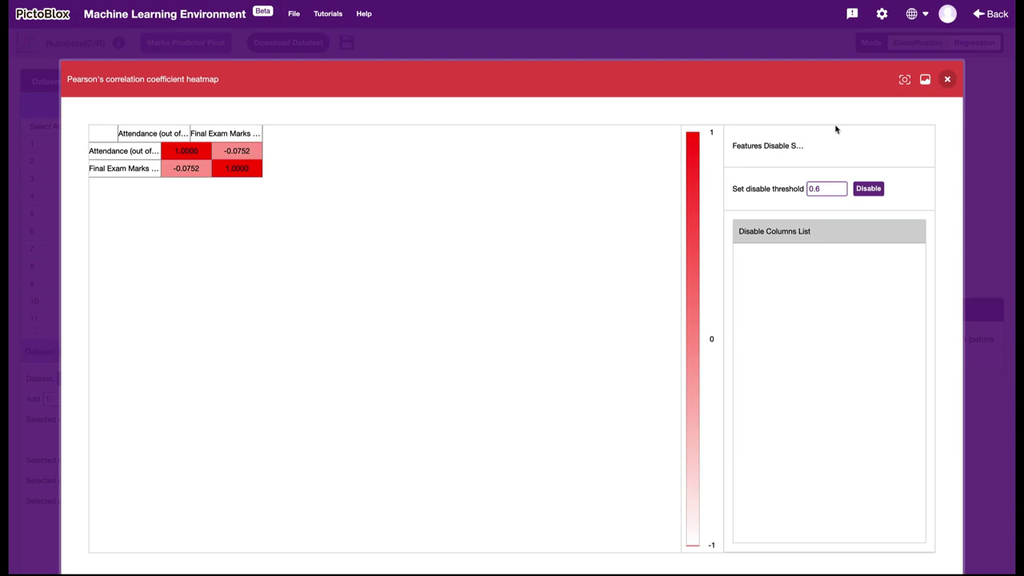
click(946, 79)
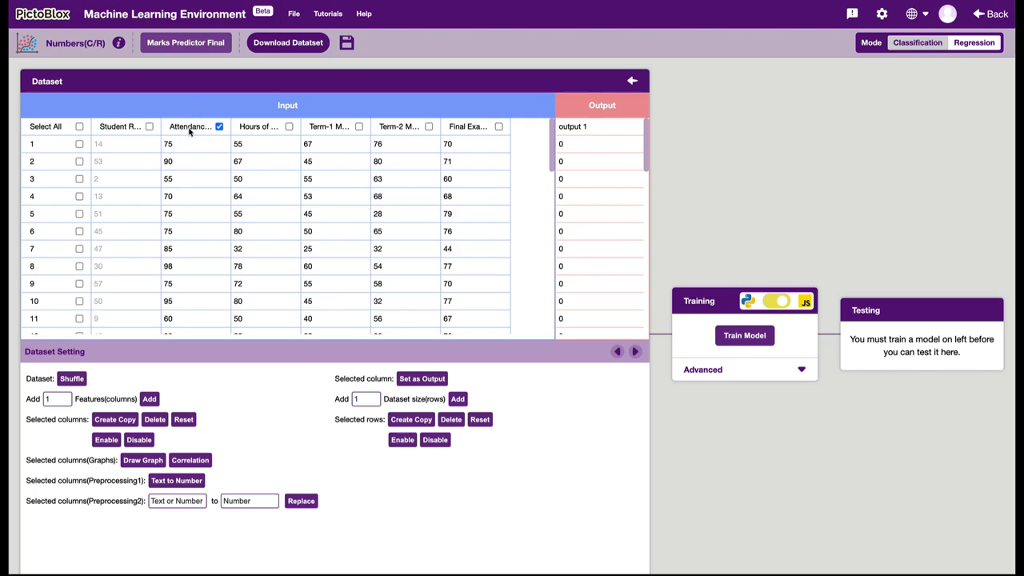
click(139, 440)
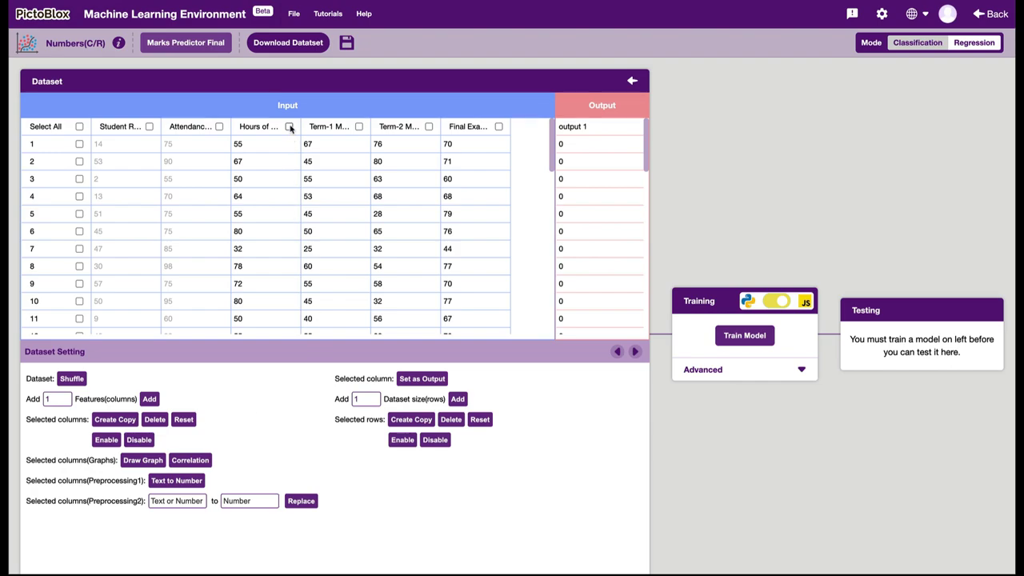
- Compare Hours of Study with Final Exam Marks using a graph and a correlation heatmap
click(498, 126)
click(147, 463)
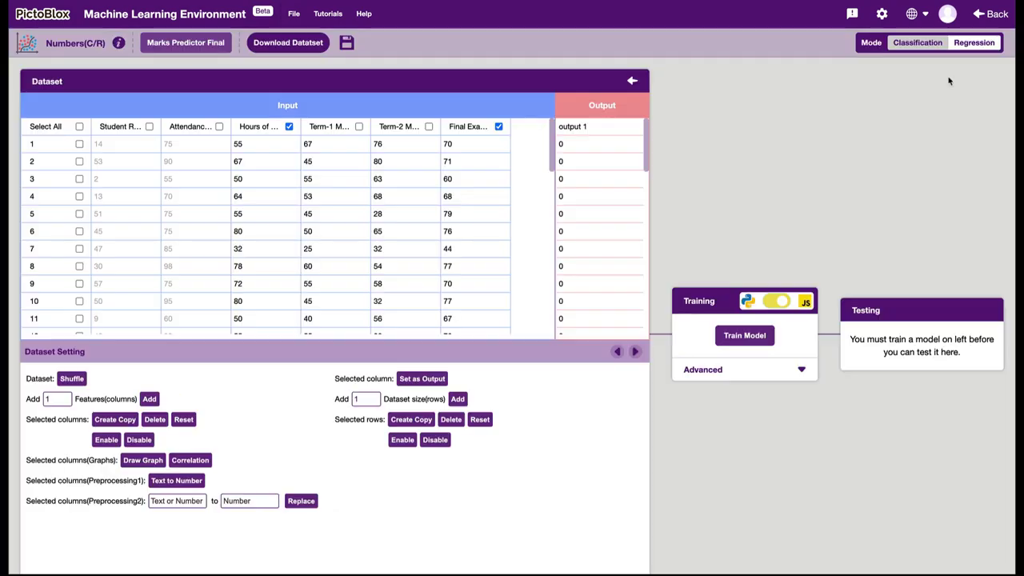
click(946, 79)
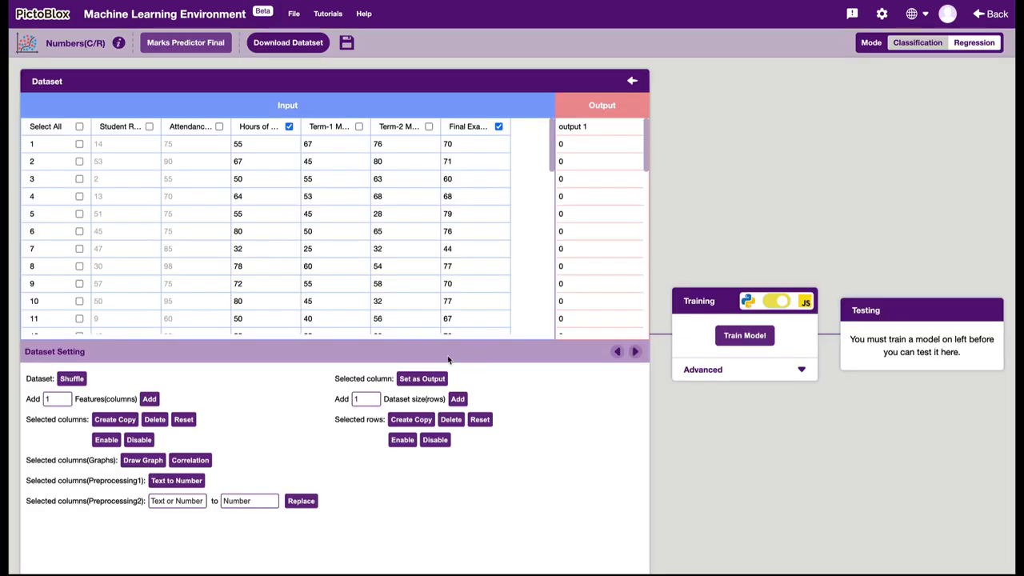
click(195, 462)
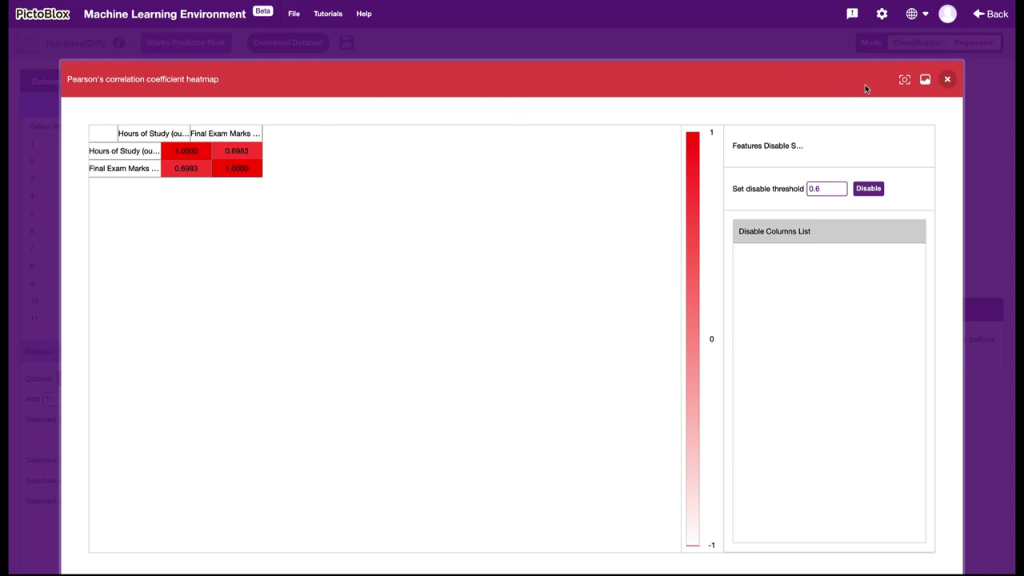
click(947, 81)
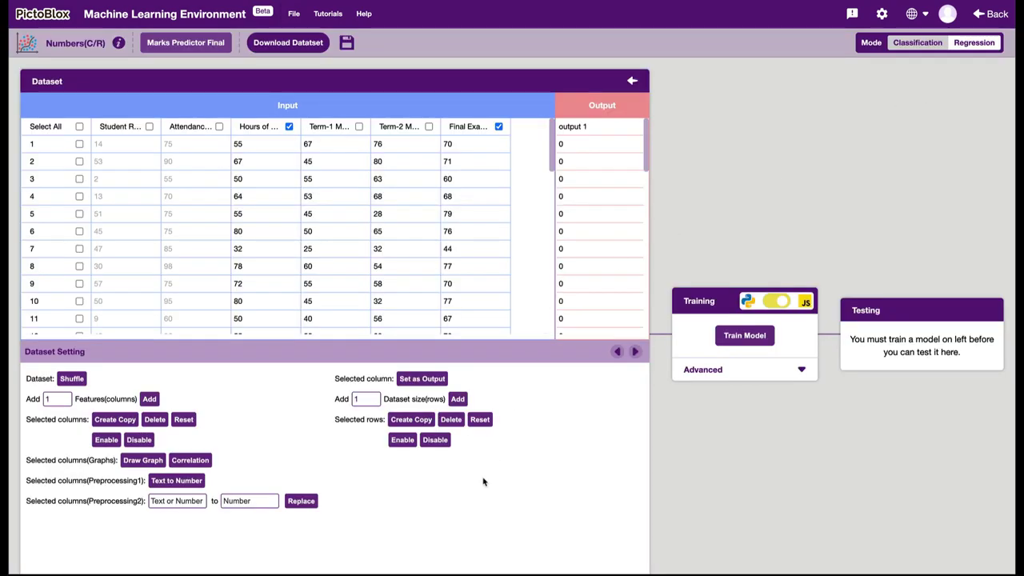
- View the correlation heatmaps of Term-1 Marks and of Term-2 Marks against Final Exam Marks
click(289, 127)
click(358, 127)
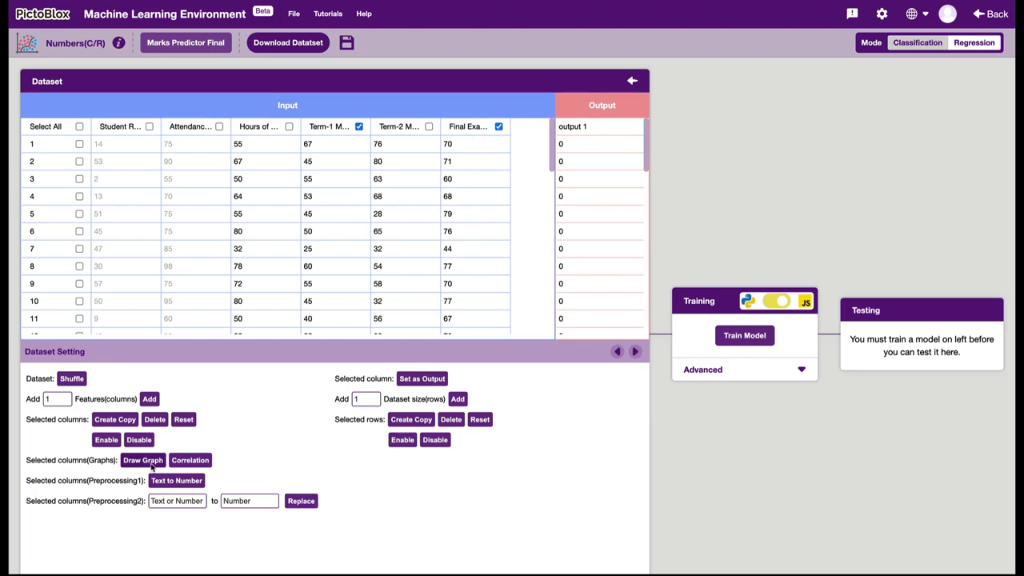
click(189, 459)
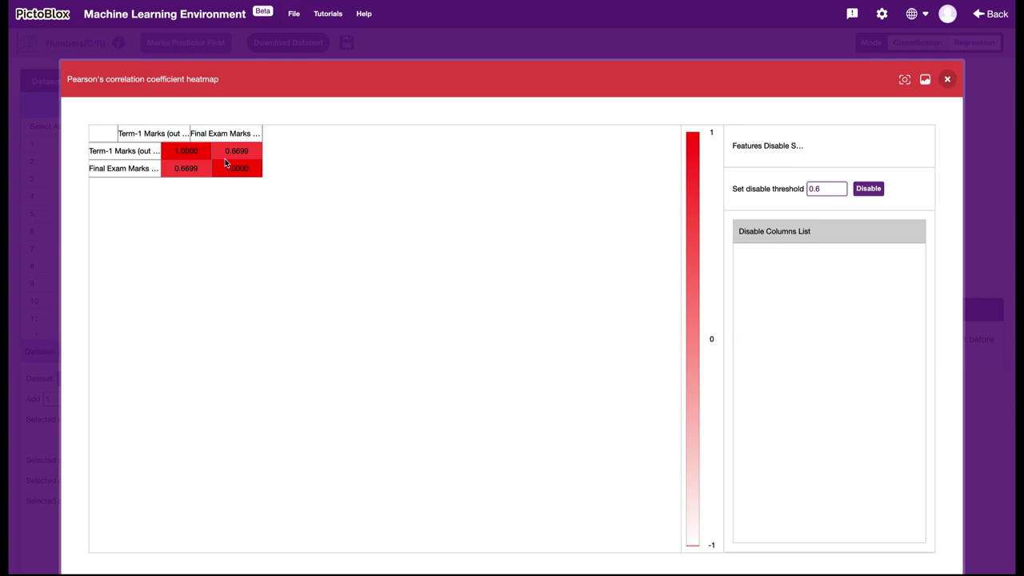
click(947, 79)
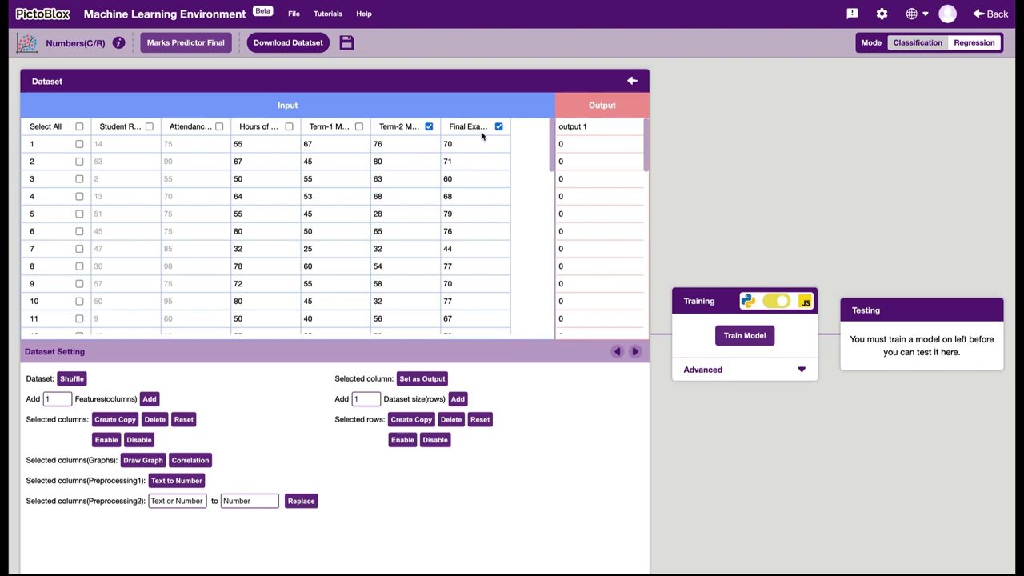
click(202, 461)
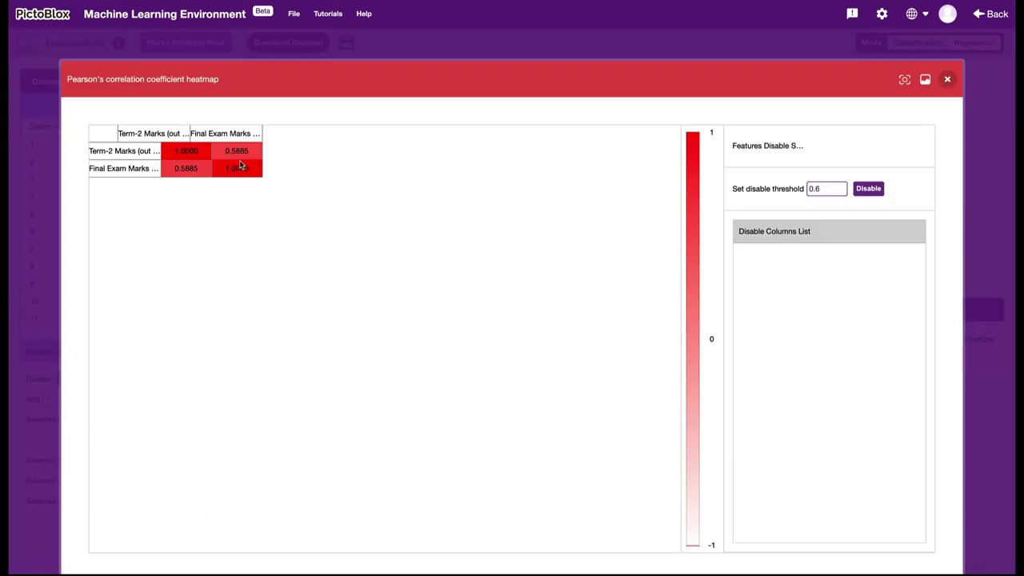
click(947, 80)
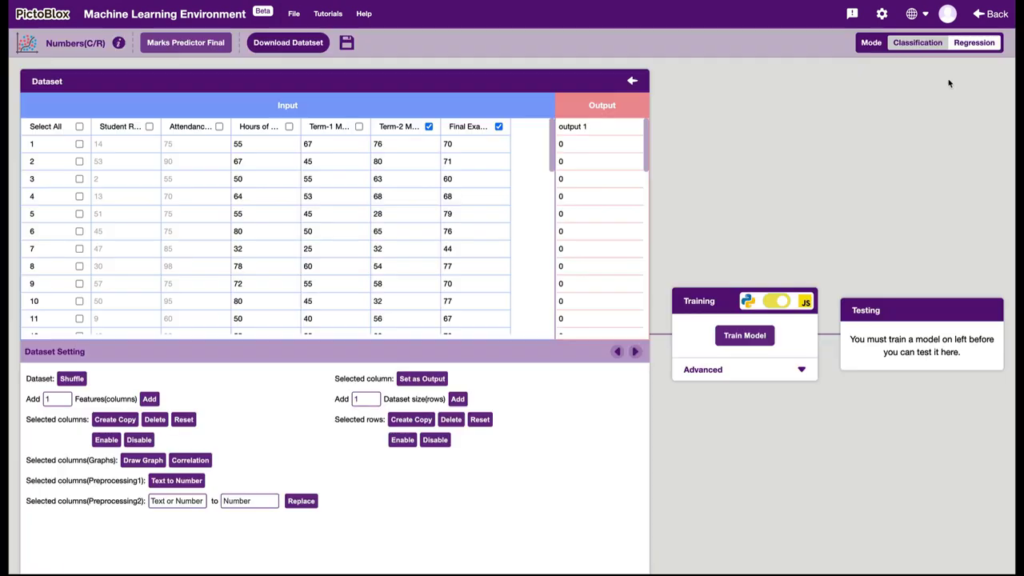
- View the correlation heatmaps of Hours of Study against Term-1 Marks and against Term-2 Marks
click(499, 127)
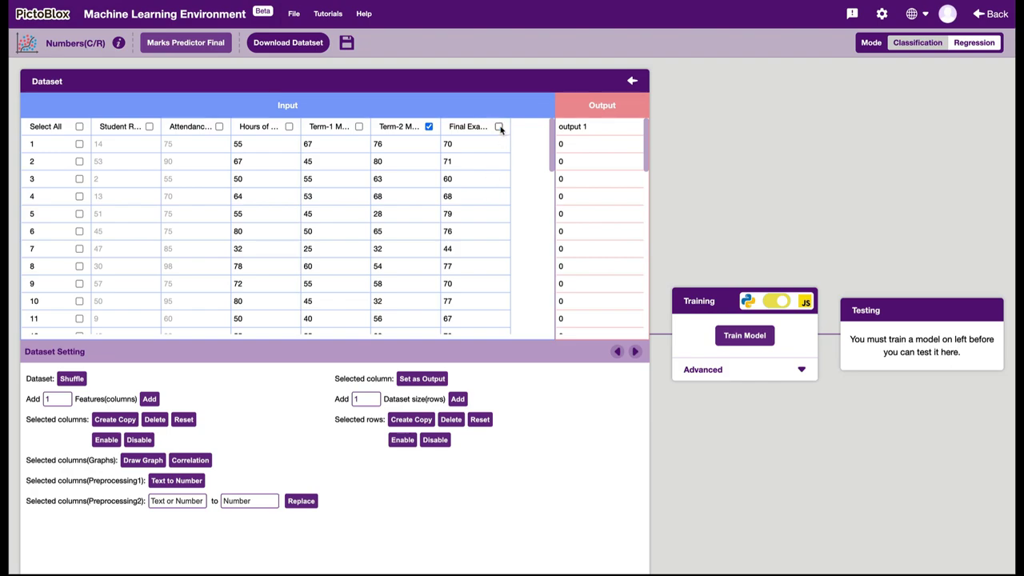
click(430, 127)
click(359, 126)
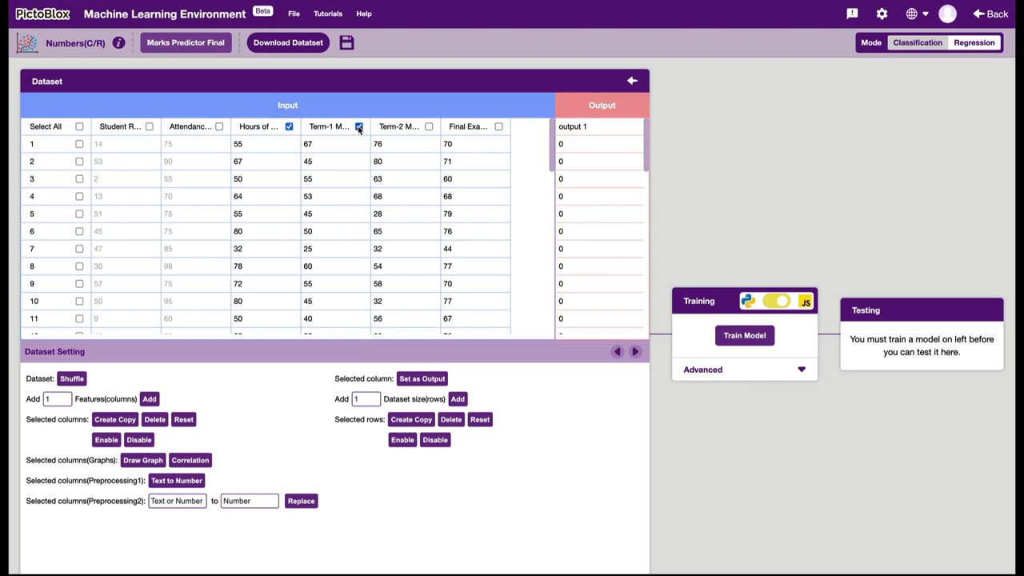
click(195, 460)
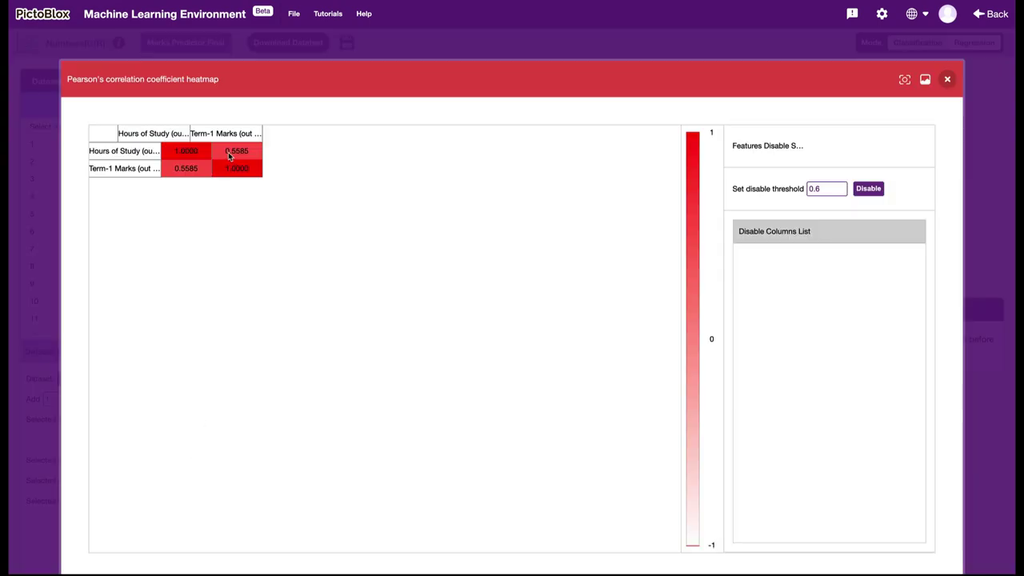
click(947, 80)
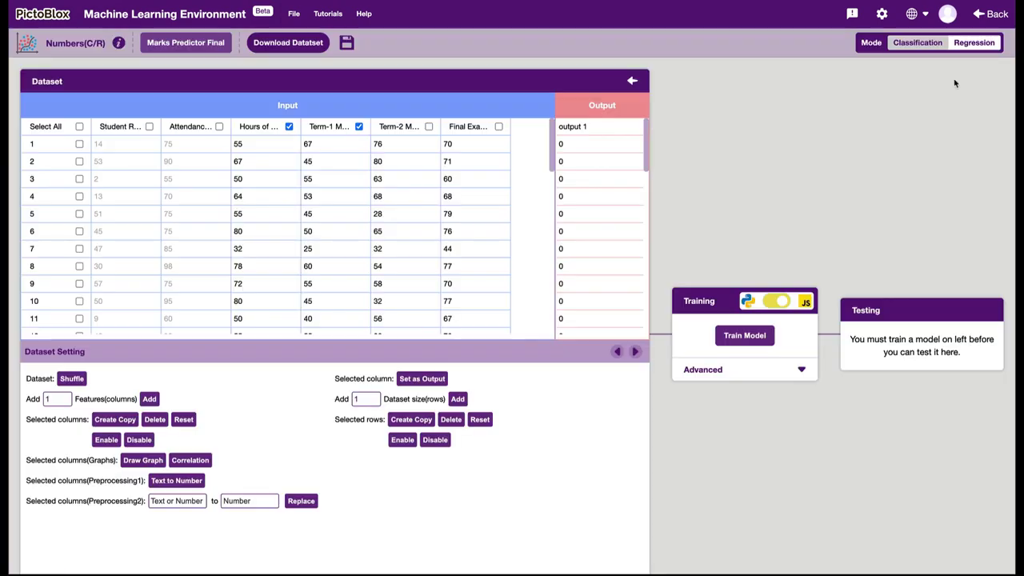
click(358, 127)
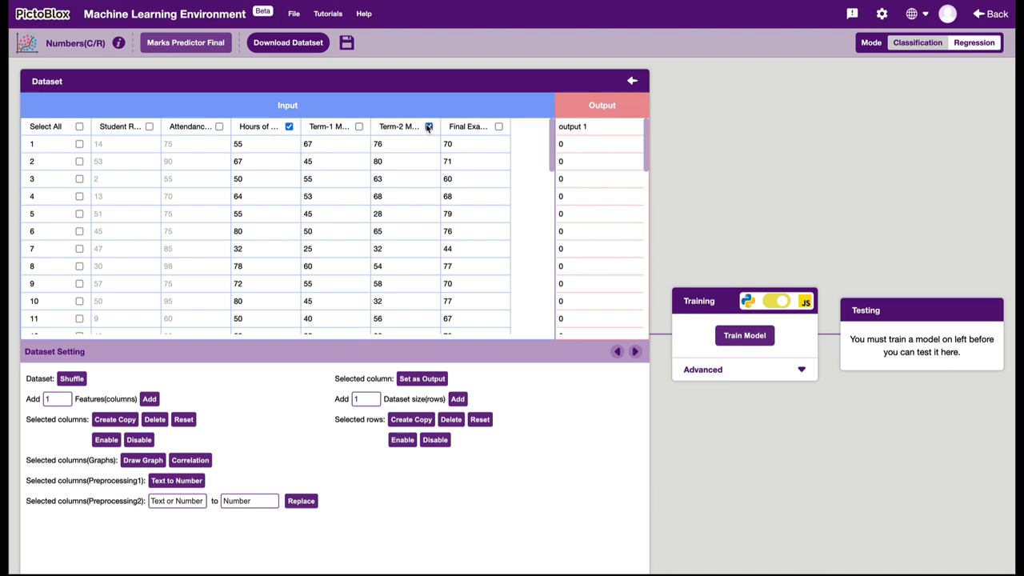
click(189, 461)
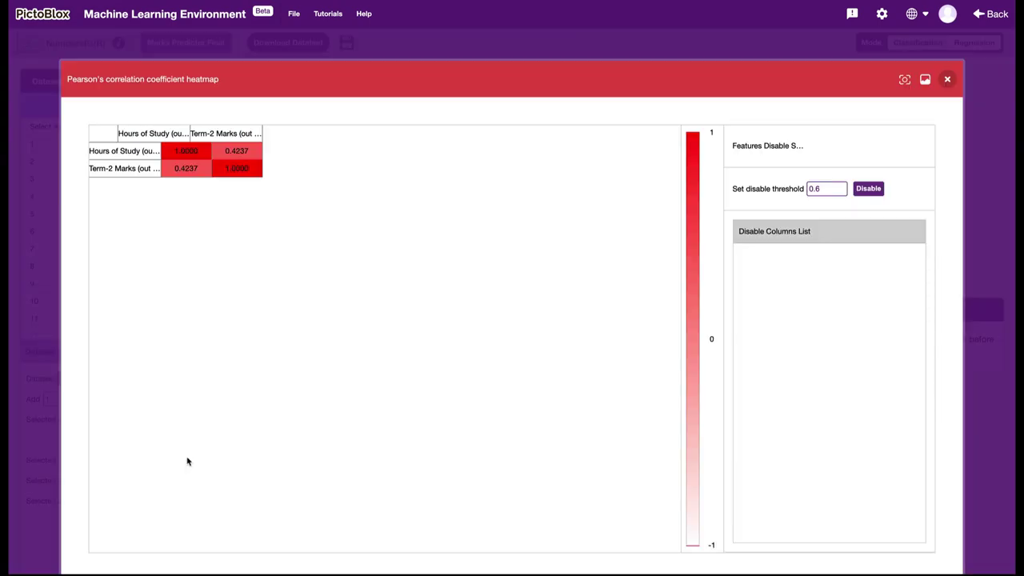
click(946, 79)
- View the correlation heatmap between the Term-1 Marks and Term-2 Marks columns
click(289, 126)
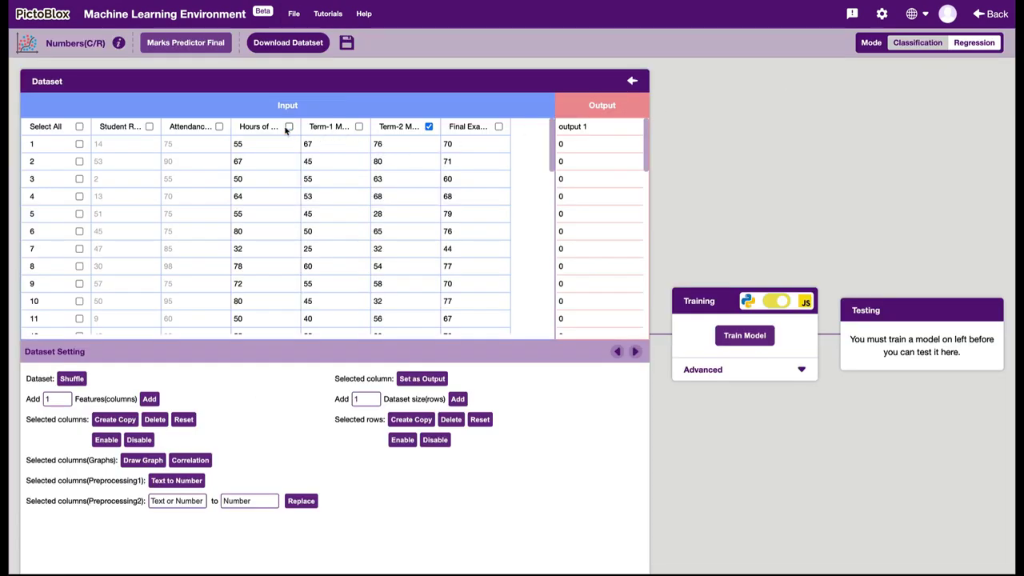
click(199, 461)
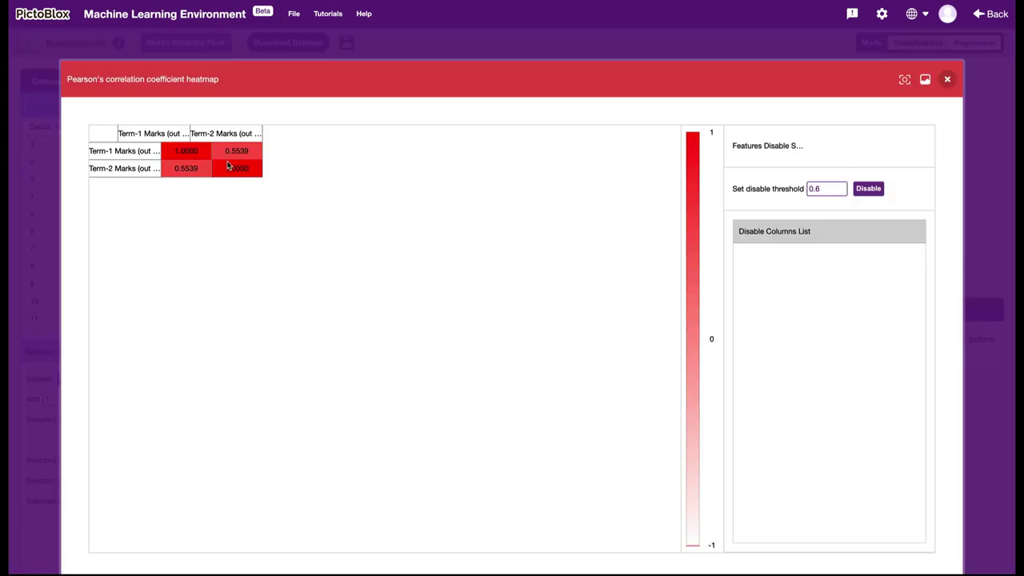
click(947, 79)
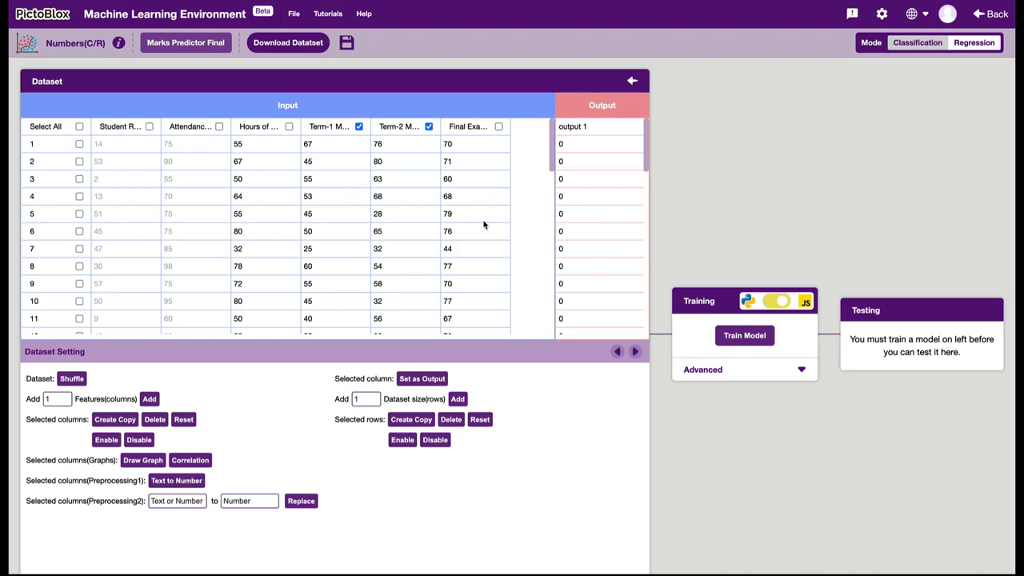
- Set the Final Exam Marks column as the output of the dataset
click(428, 126)
click(423, 381)
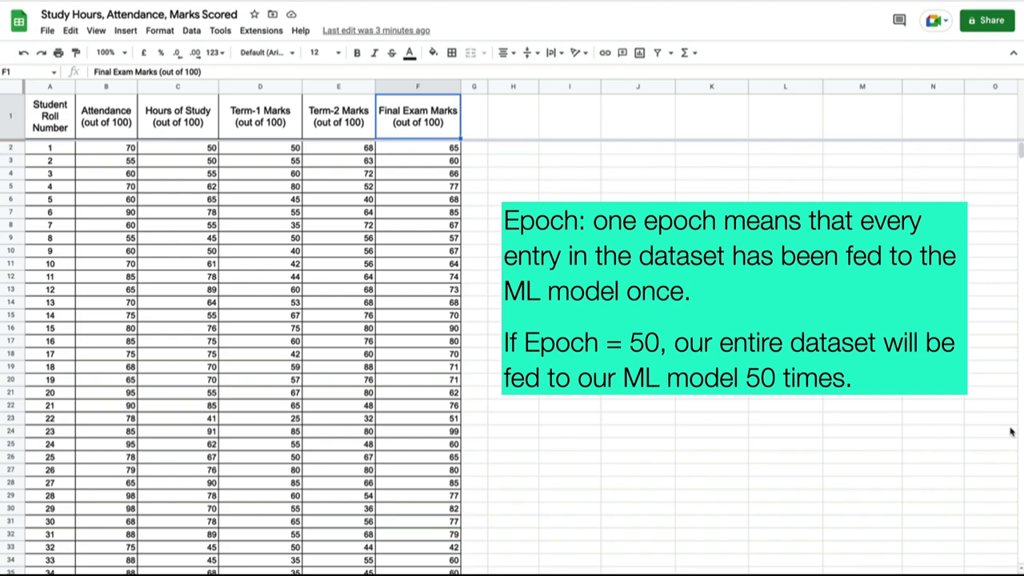
- Look repeatedly through all student rows of the Study Hours, Attendance, Marks Scored spreadsheet in Google Sheets
scroll(1009, 432, down, 3)
scroll(1010, 431, up, 9)
scroll(1010, 432, down, 5)
scroll(1010, 432, down, 5)
scroll(1010, 432, up, 9)
scroll(1010, 432, down, 3)
scroll(1010, 432, down, 6)
scroll(1009, 431, up, 9)
scroll(1010, 432, down, 2)
scroll(1010, 432, down, 7)
scroll(1010, 432, up, 9)
scroll(1010, 432, down, 1)
scroll(1010, 432, down, 9)
scroll(1010, 431, up, 10)
scroll(1010, 432, down, 9)
scroll(1010, 432, up, 9)
scroll(1009, 432, down, 4)
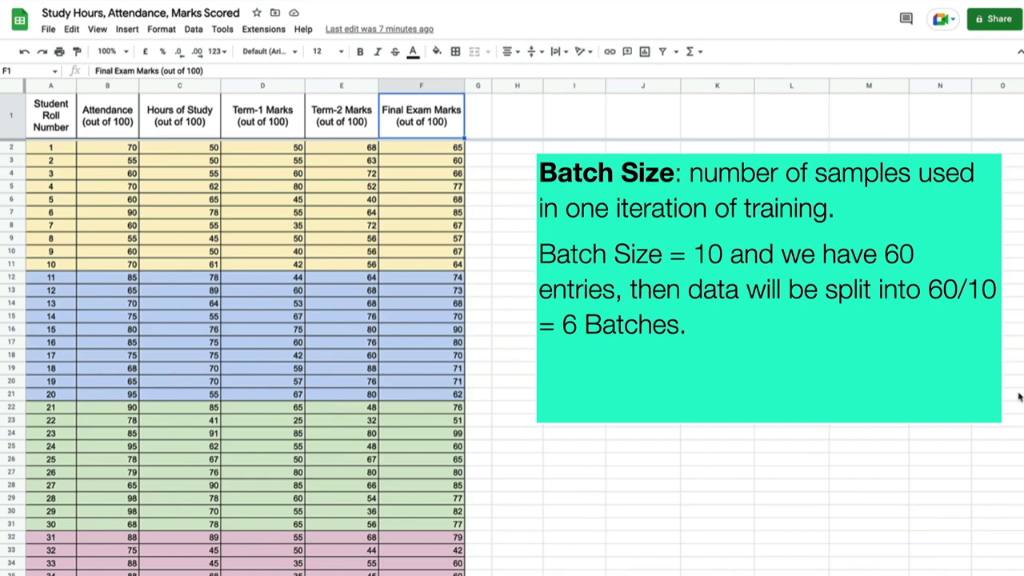
- Examine the colour-coded batches of ten student rows in the spreadsheet
scroll(1018, 397, down, 10)
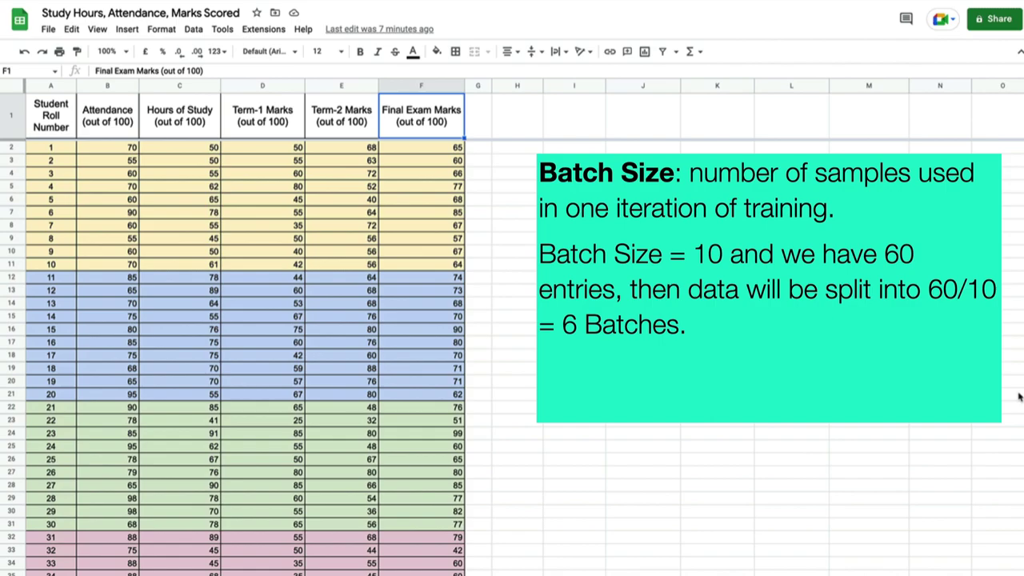
scroll(1018, 397, down, 10)
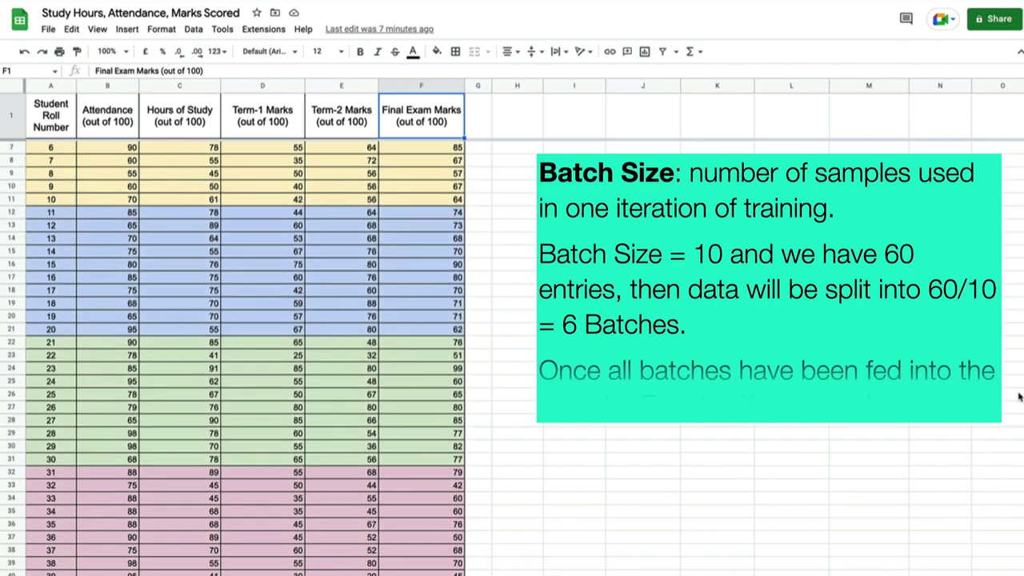
scroll(1018, 397, down, 8)
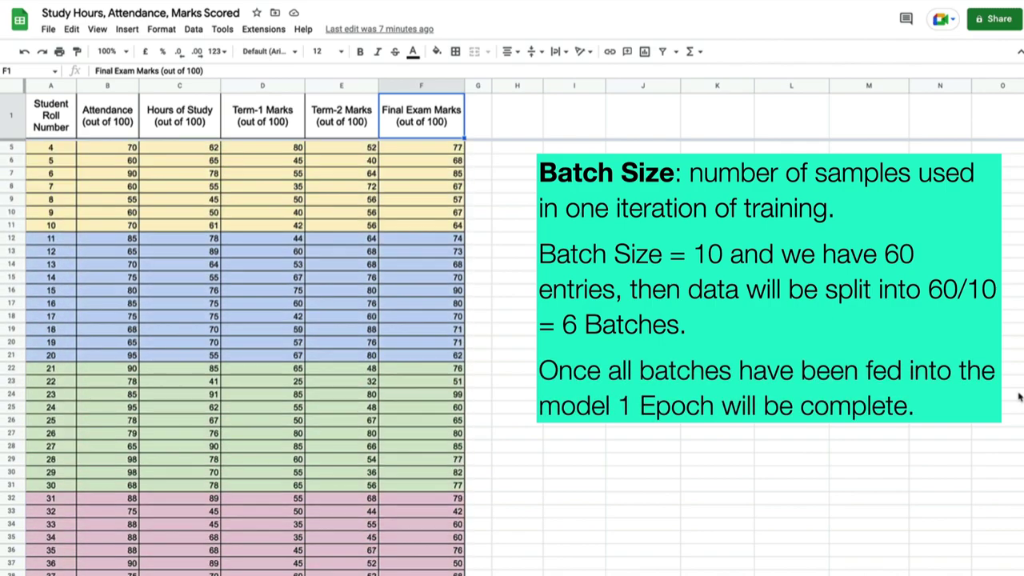
scroll(1018, 397, down, 8)
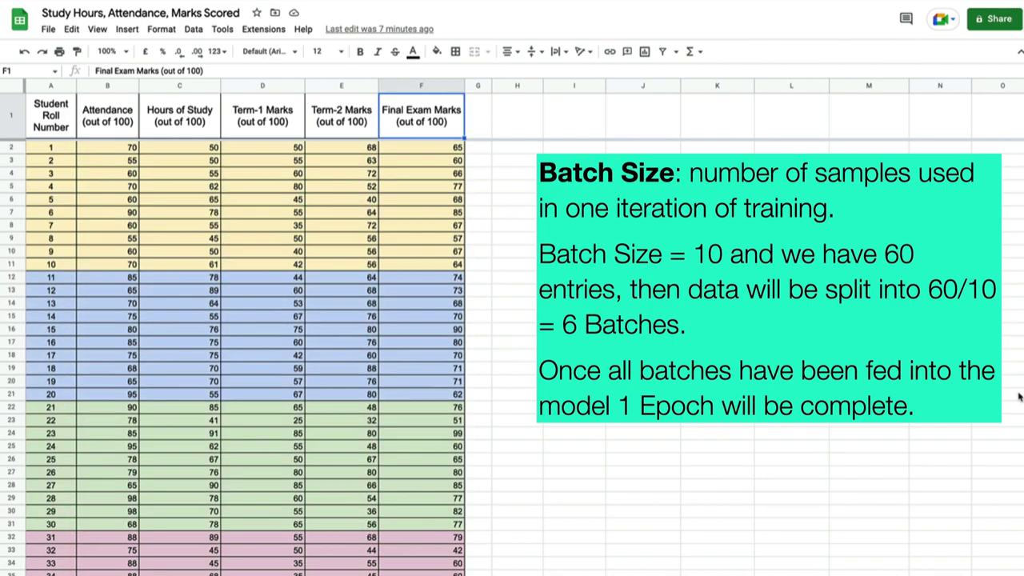
scroll(1018, 396, down, 7)
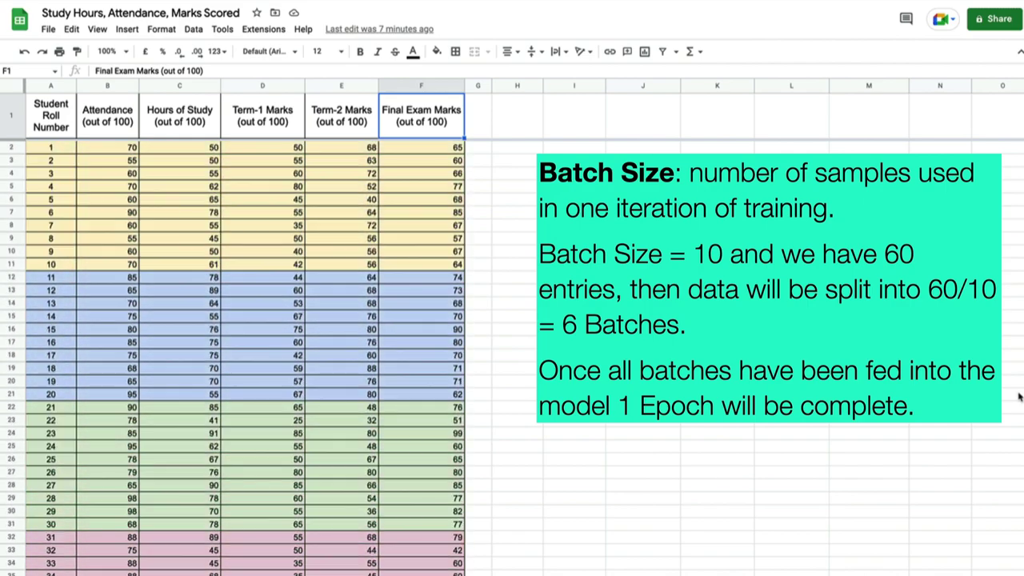
scroll(1018, 397, down, 7)
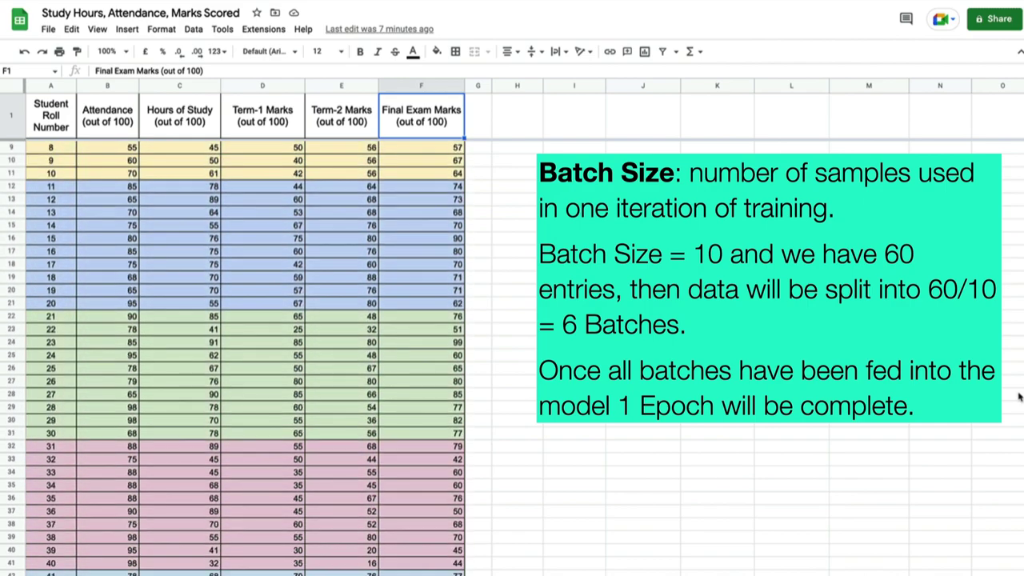
scroll(1018, 397, down, 3)
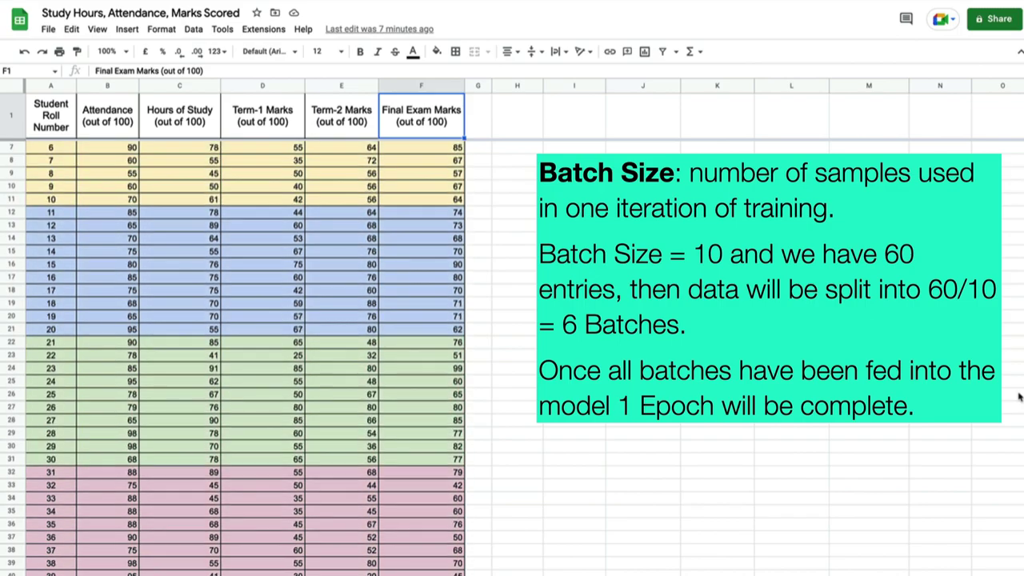
scroll(1018, 397, down, 5)
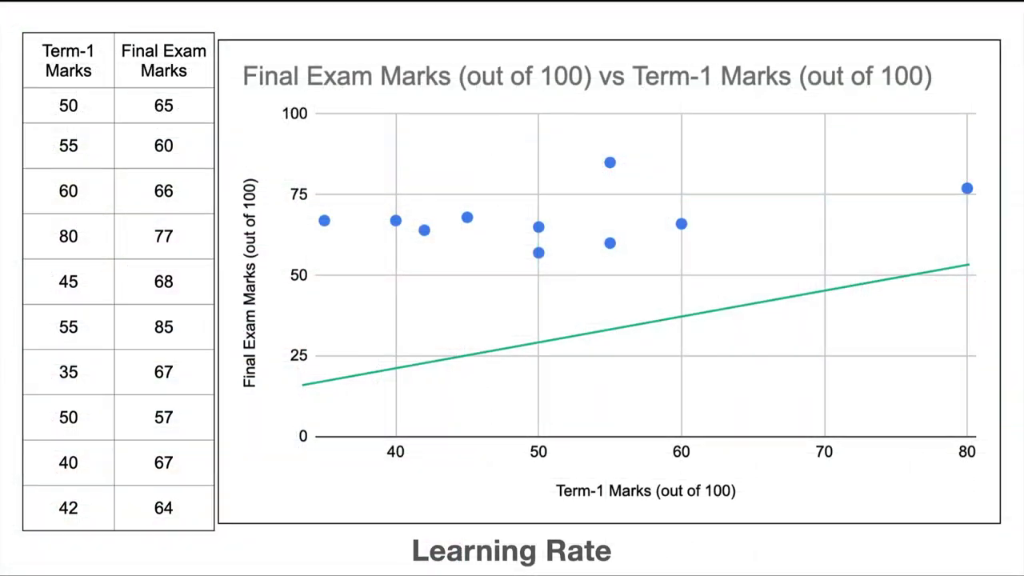